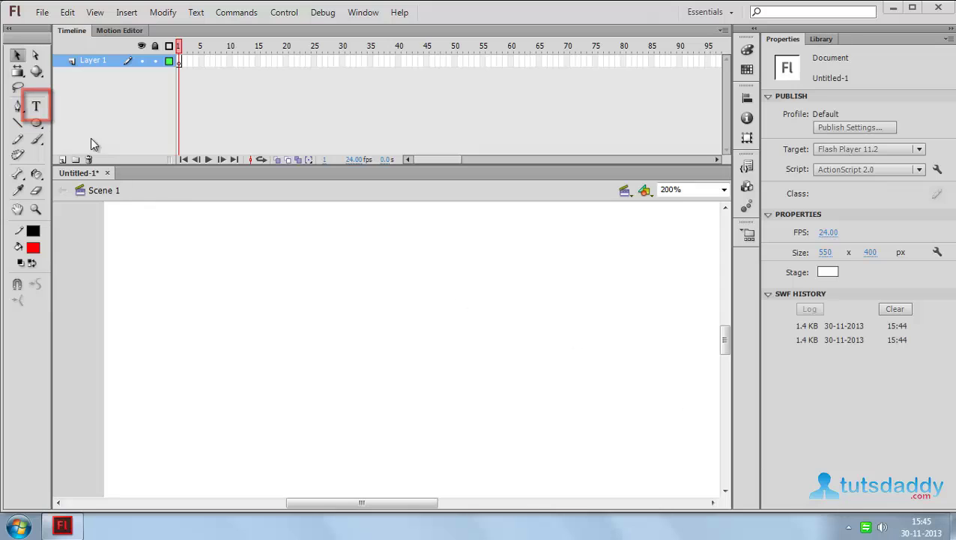
Select the Text tool, set to Classic Static Text in Times New Roman, 34 pt, red
left_click(36, 107)
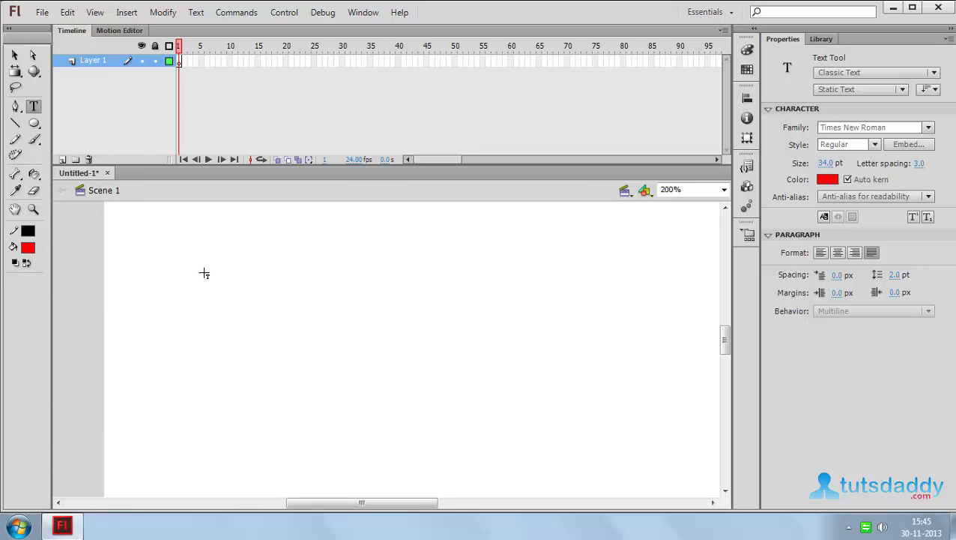
Draw a text box near the top of the stage, type 'tutsdaddy' and select it all
mouse_move(203, 269)
left_mouse_down()
mouse_move(358, 357)
mouse_move(605, 408)
left_mouse_up()
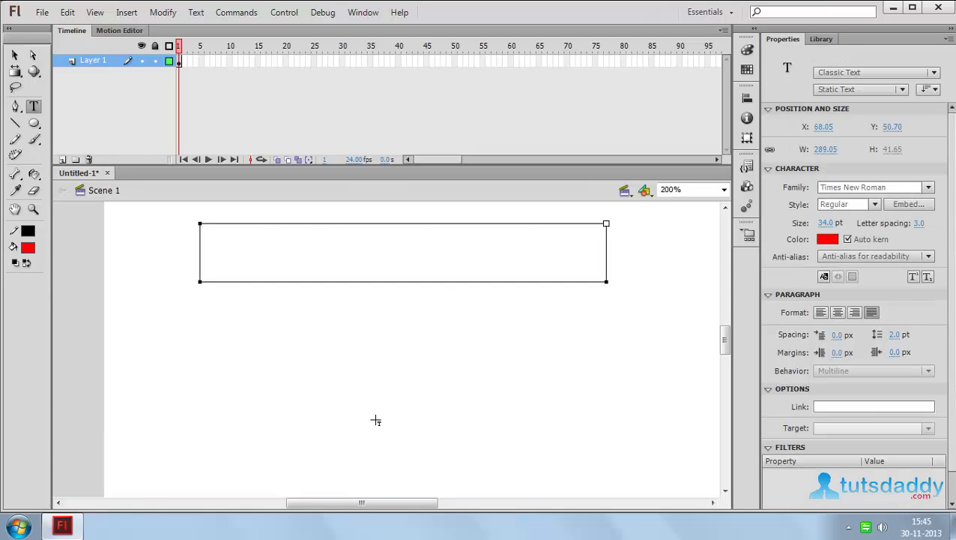
type("tut")
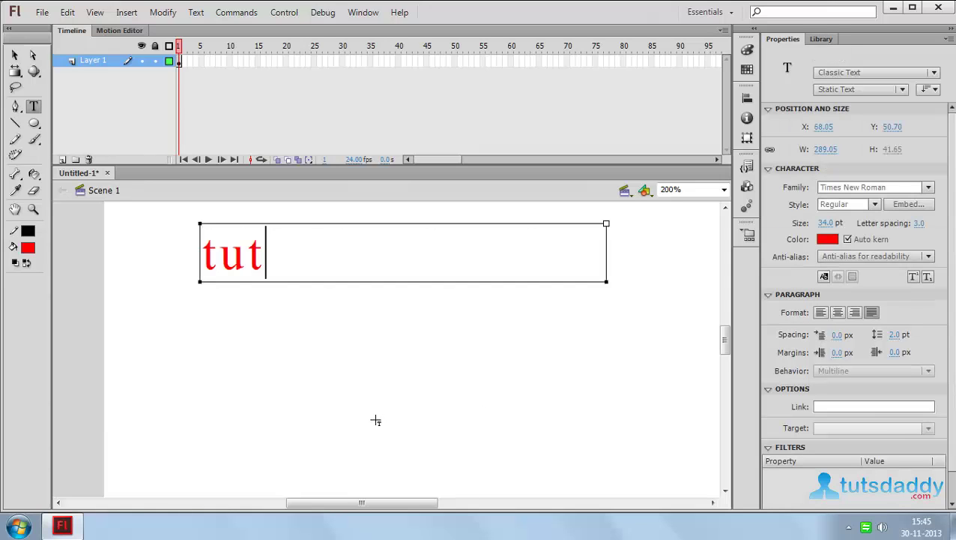
type("sdadd")
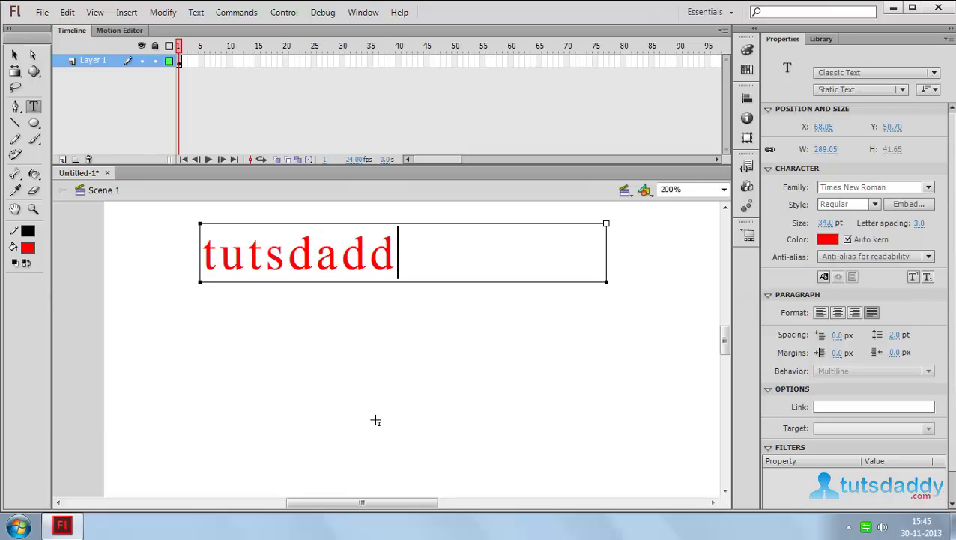
type("y")
key("ctrl+a")
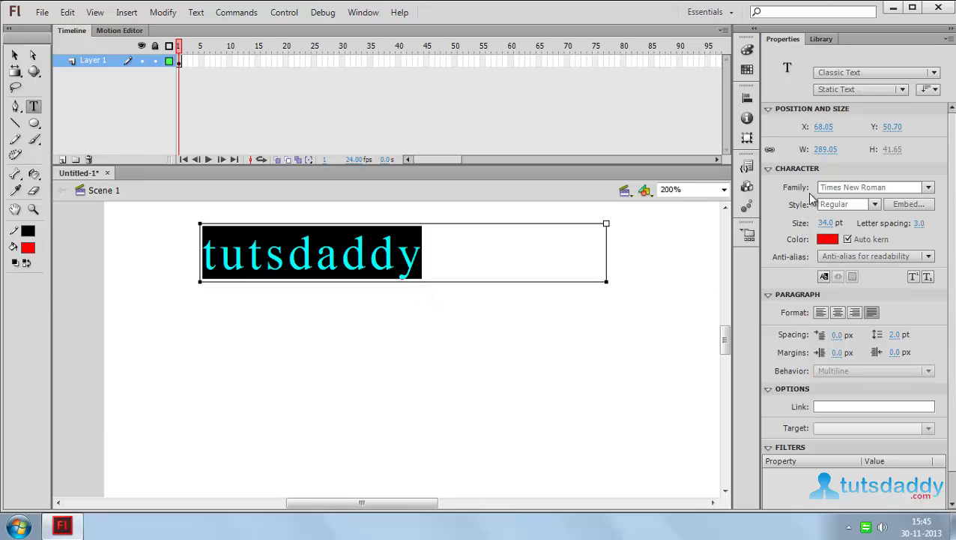
Set the text font to Utsaah at 41 pt with 4.0 letter spacing
left_click(896, 186)
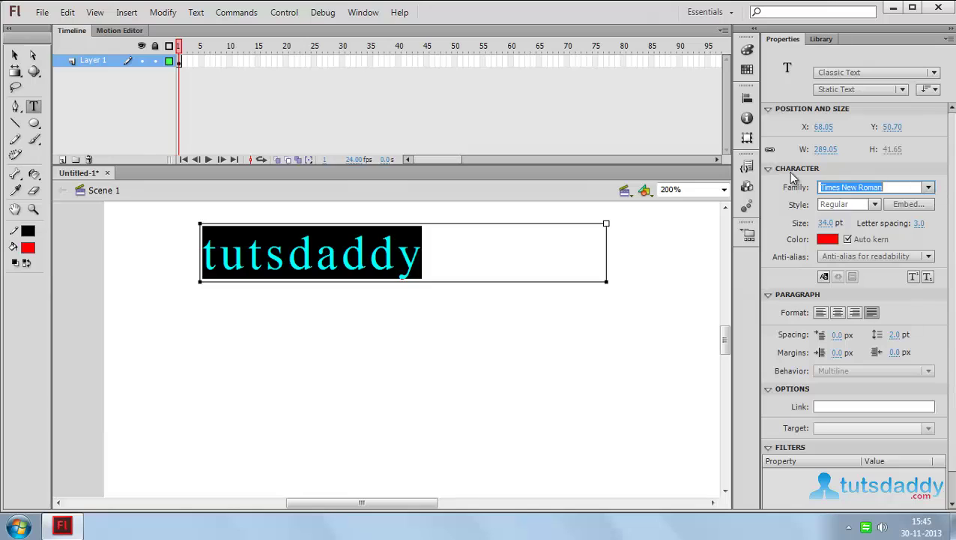
left_click(929, 188)
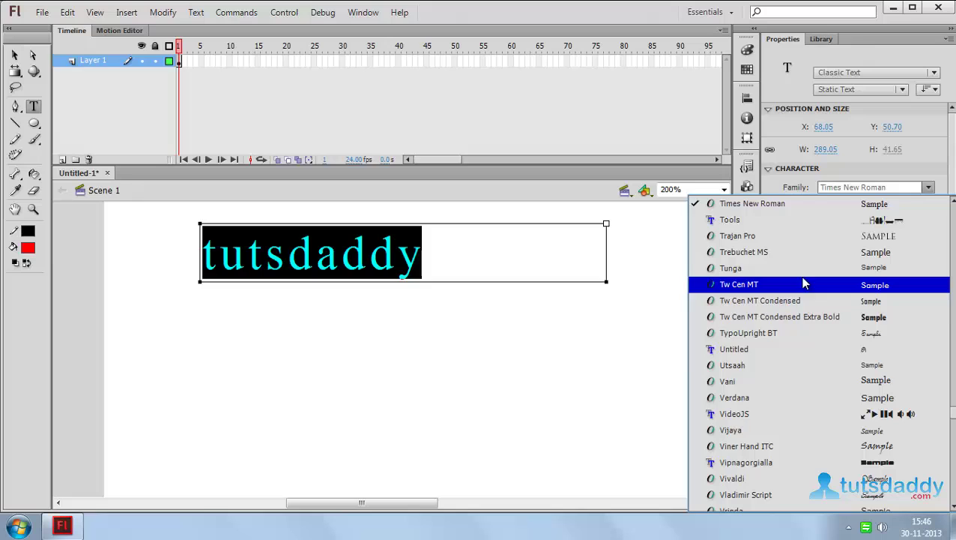
left_click(764, 367)
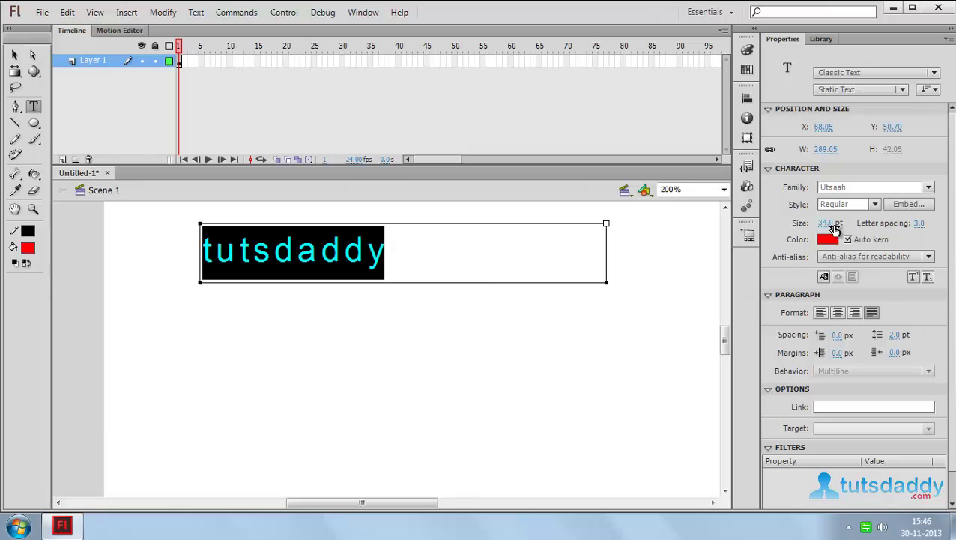
left_click_drag(828, 223, 844, 234)
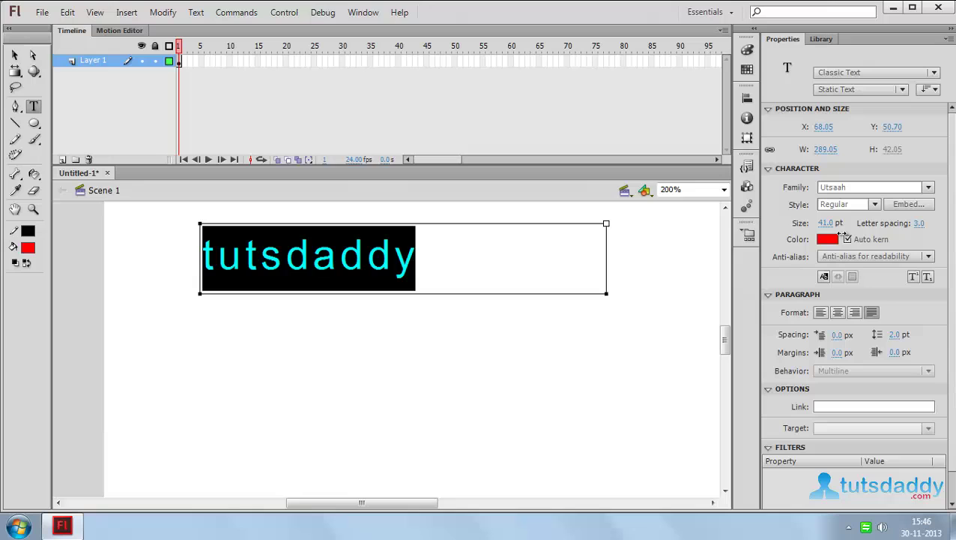
mouse_move(921, 227)
left_mouse_down()
mouse_move(941, 224)
mouse_move(918, 224)
mouse_move(938, 225)
mouse_move(929, 227)
left_mouse_up()
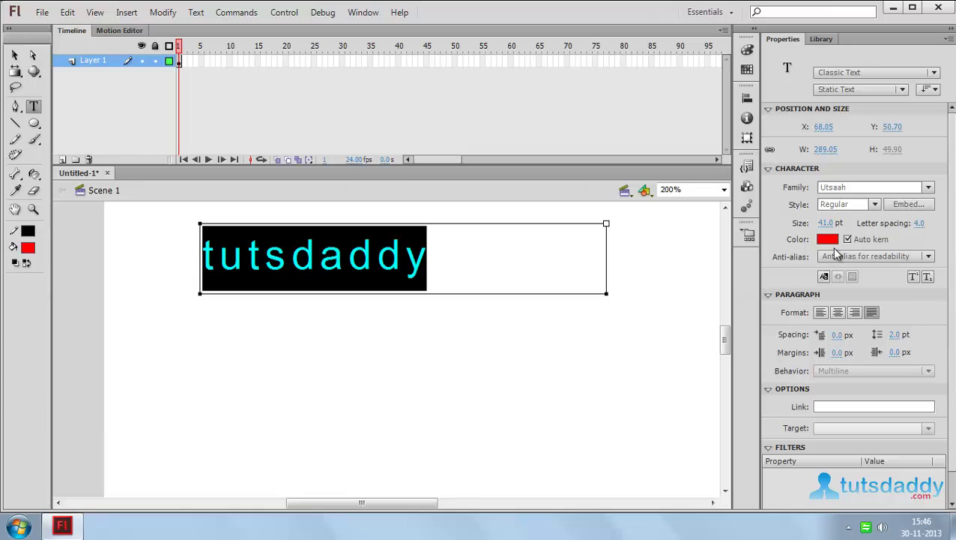
Change the text colour to bright green, then reselect all the text in the box
left_click(828, 239)
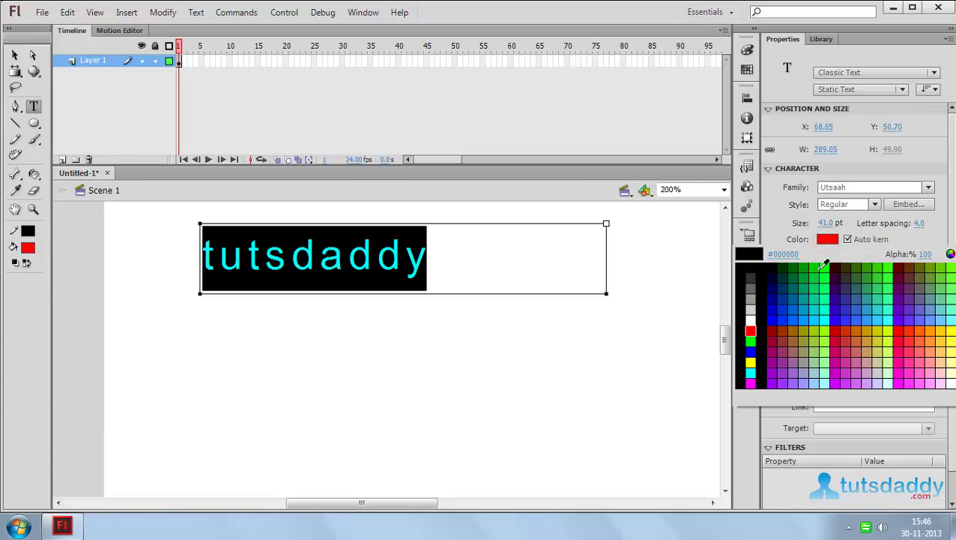
left_click(822, 270)
left_click(559, 318)
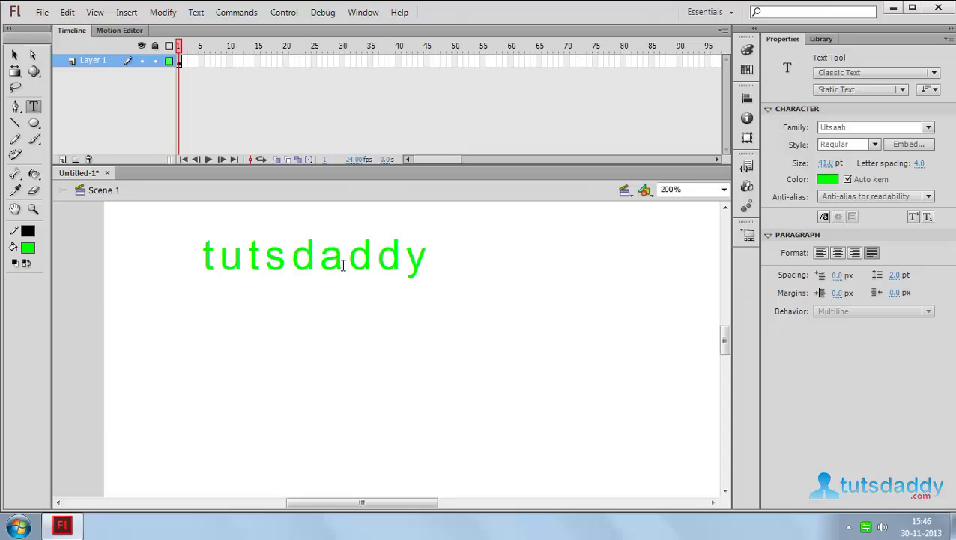
left_click(342, 262)
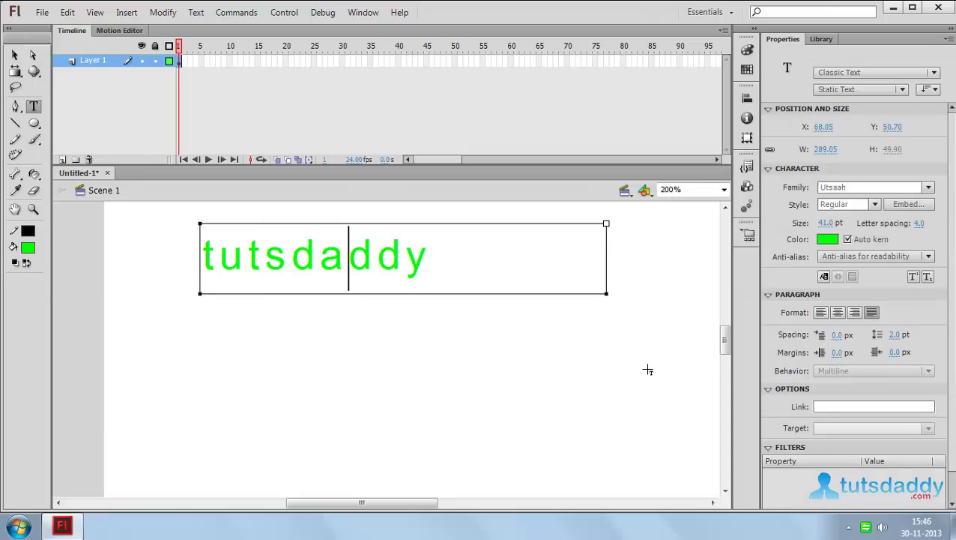
key("ctrl+a")
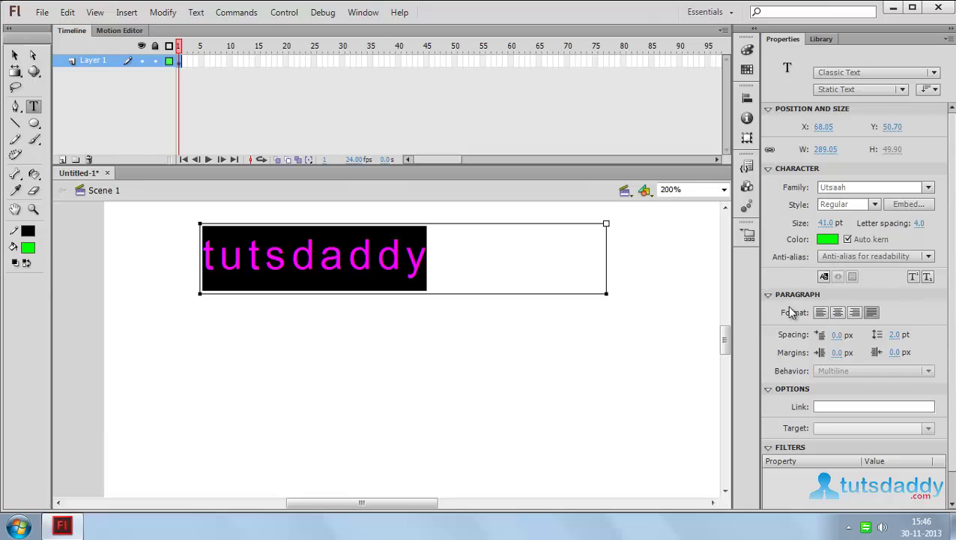
Paste a second 'tutsdaddy' line, split it into 'tuts' and 'daddy', and select all three lines
left_click(429, 255)
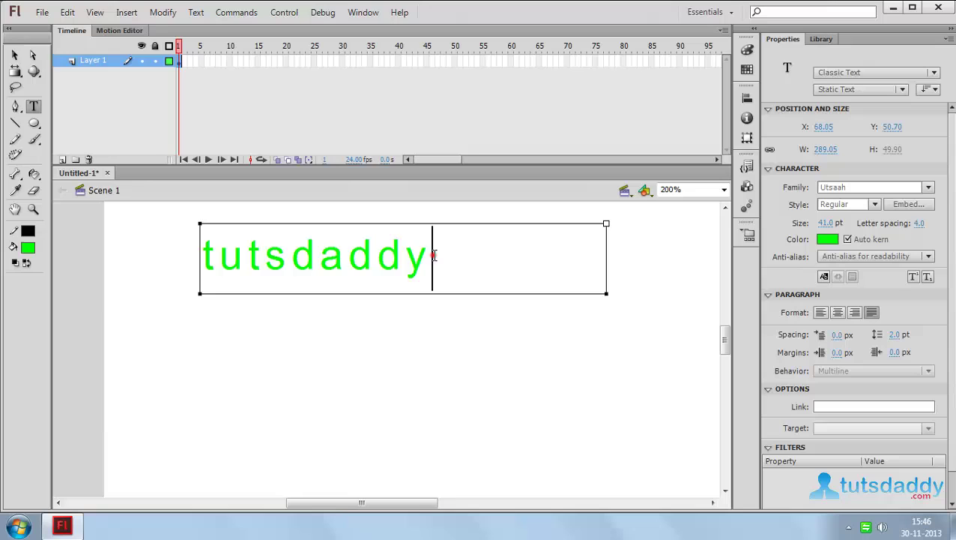
left_click_drag(433, 255, 209, 256)
key("ctrl+c")
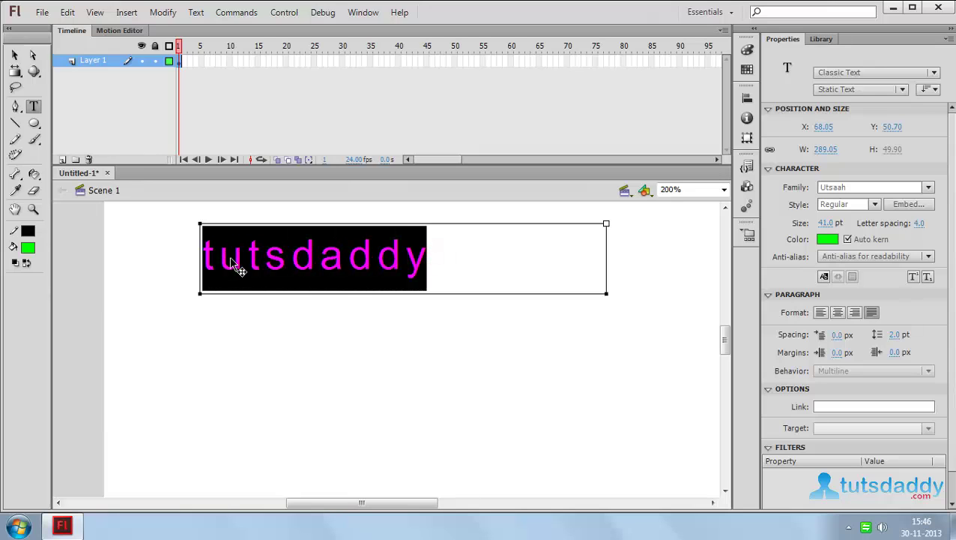
left_click(433, 251)
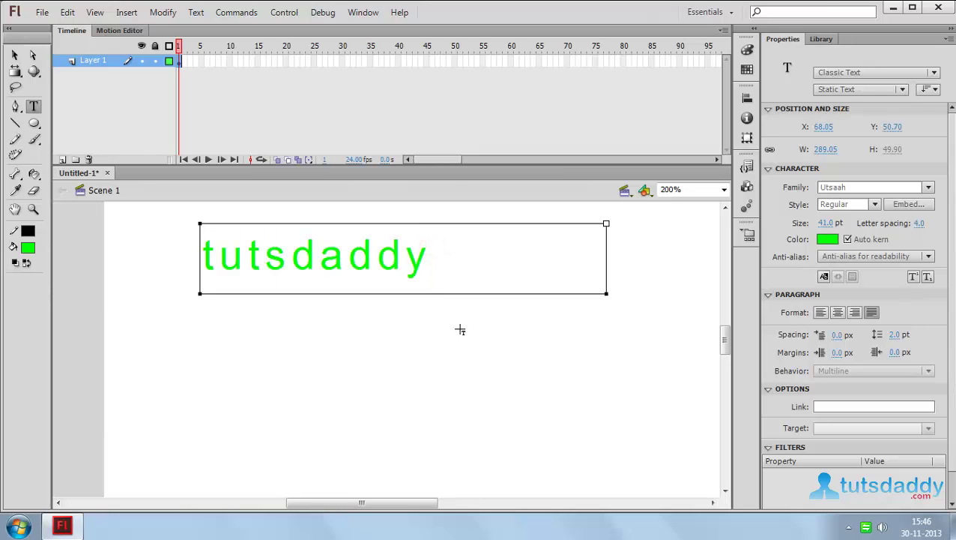
key("Return")
key("ctrl+v")
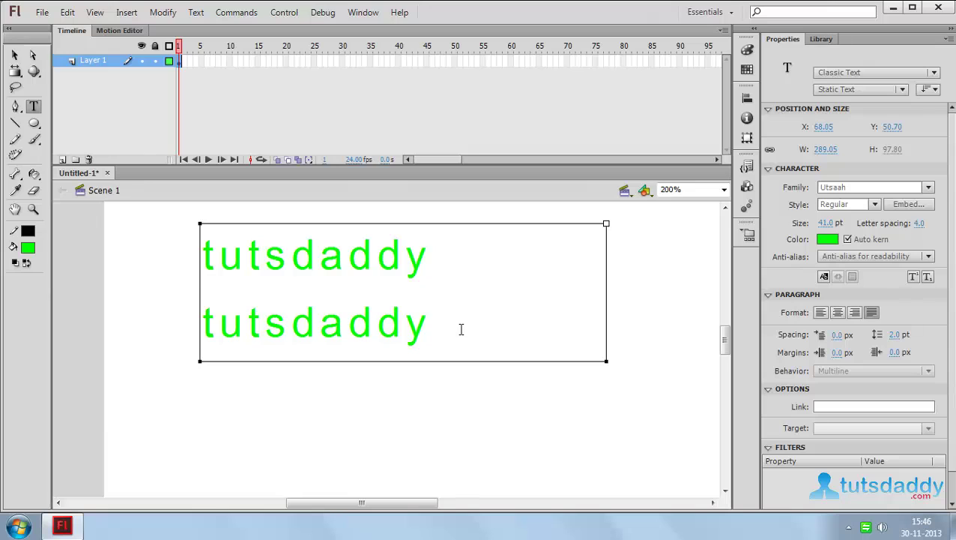
scroll(460, 329, "up", 2)
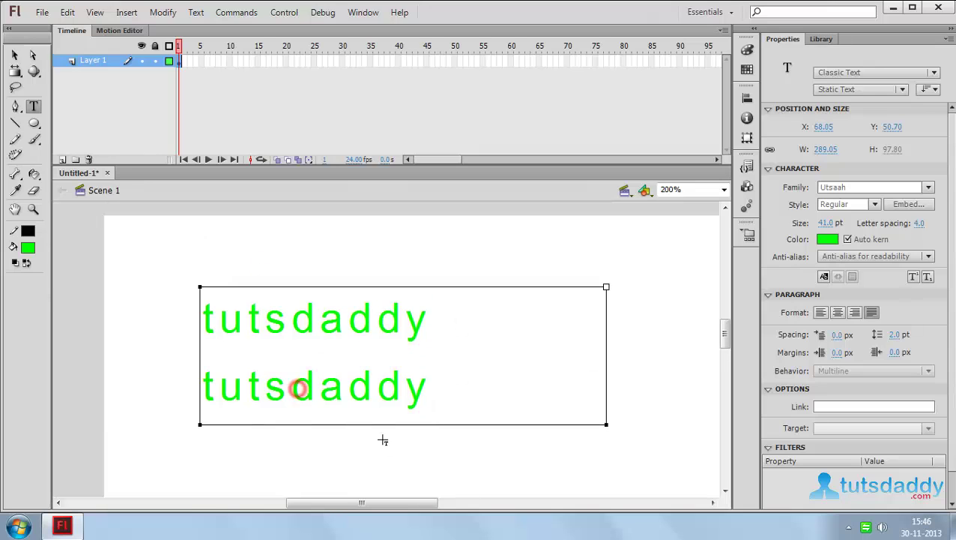
left_click(296, 387)
key("Return")
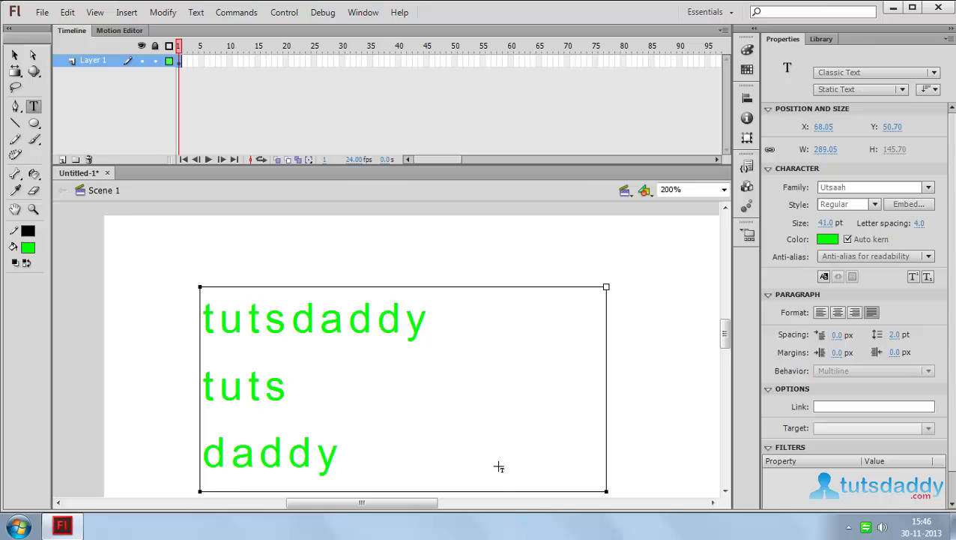
key("ctrl+a")
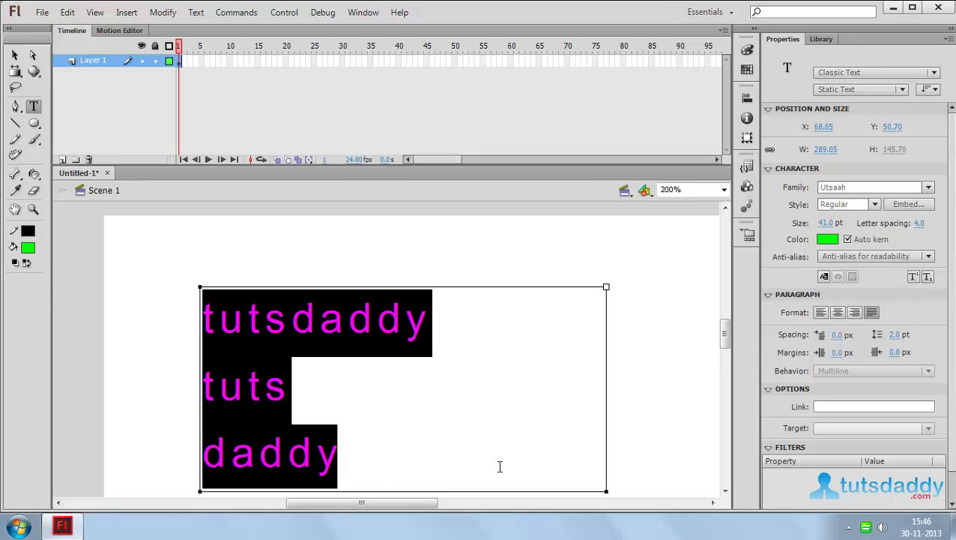
Try right and left alignment, then settle on centre alignment for the three lines
left_click(855, 314)
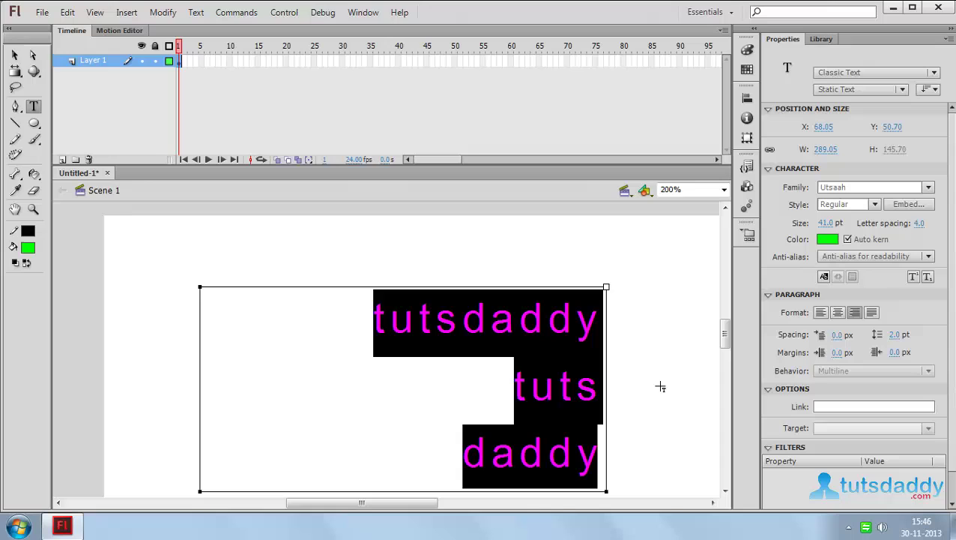
left_click(822, 312)
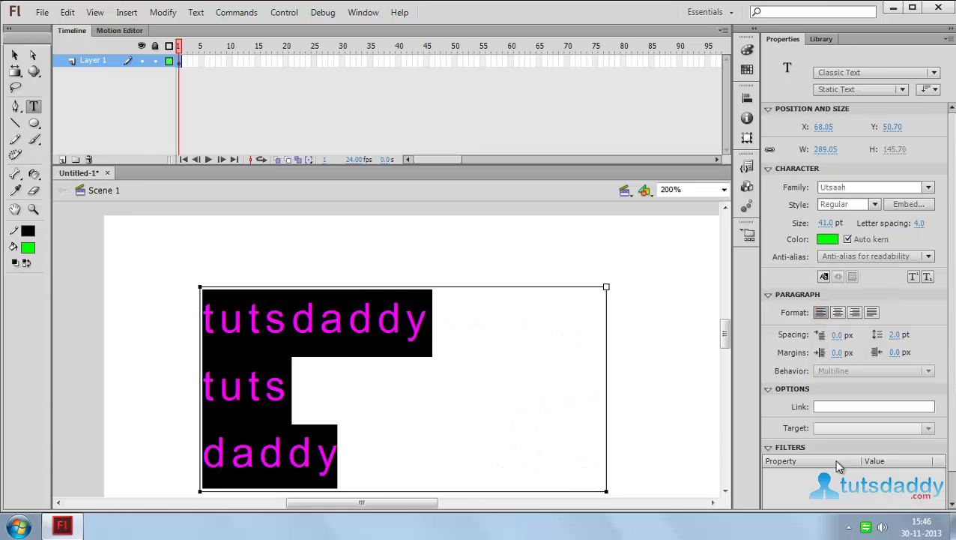
left_click(838, 315)
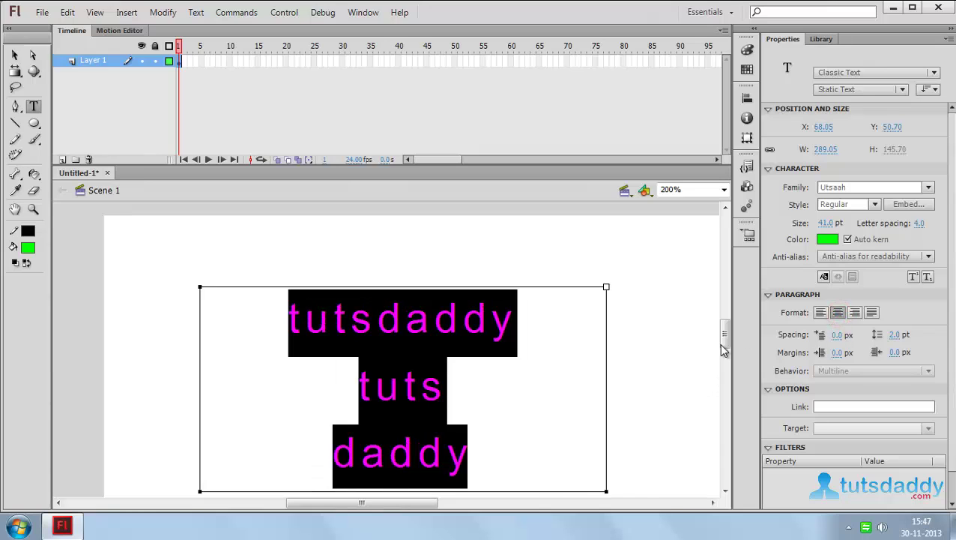
Justify the three lines, select 'tuts', then leave text editing with the Selection tool
left_click(871, 313)
left_click(344, 403)
left_click_drag(304, 389, 191, 383)
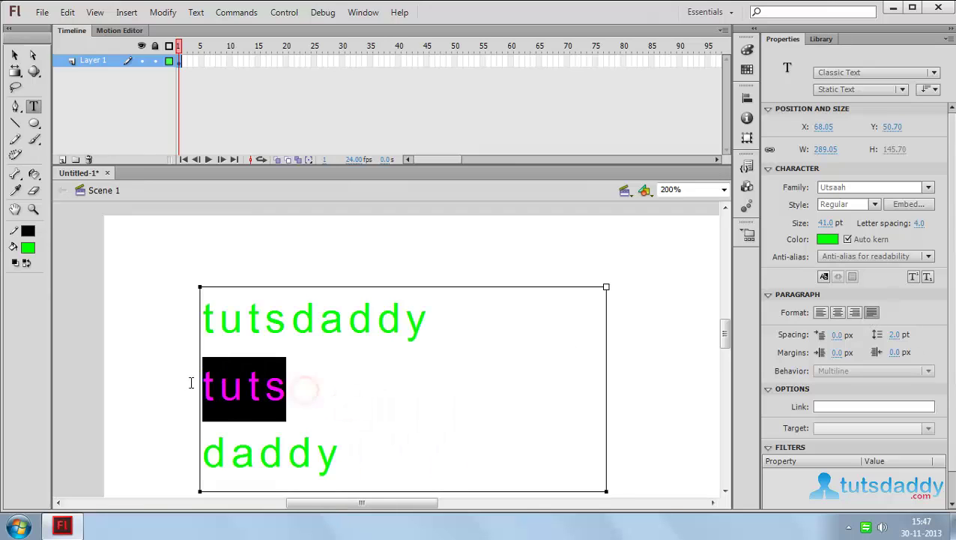
left_click(828, 407)
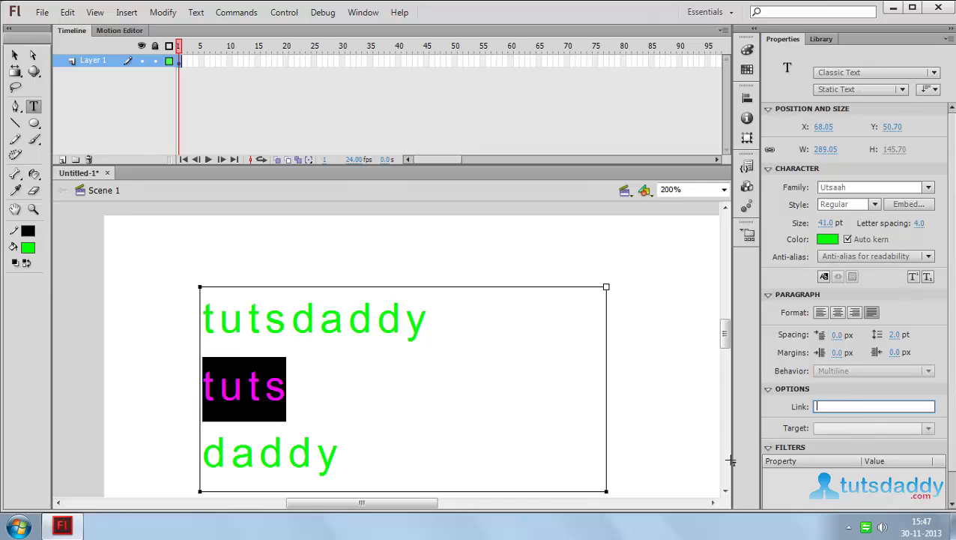
left_click(17, 55)
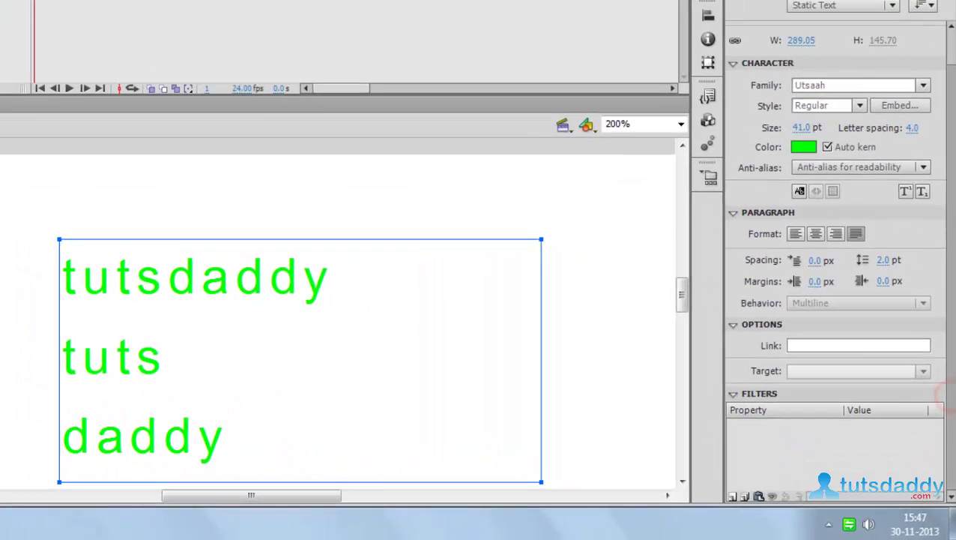
Add a Glow filter with a larger blur and change its colour to blue
left_click(733, 497)
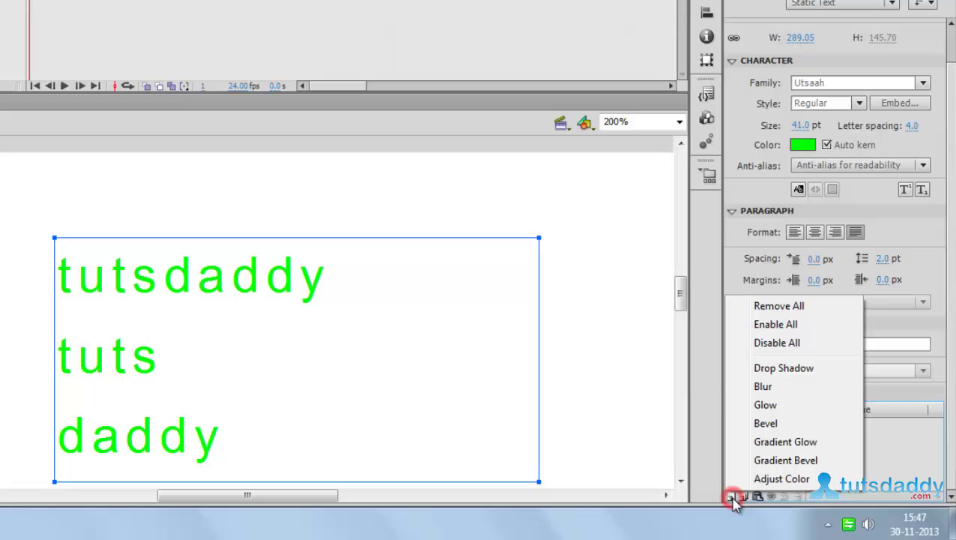
left_click(774, 405)
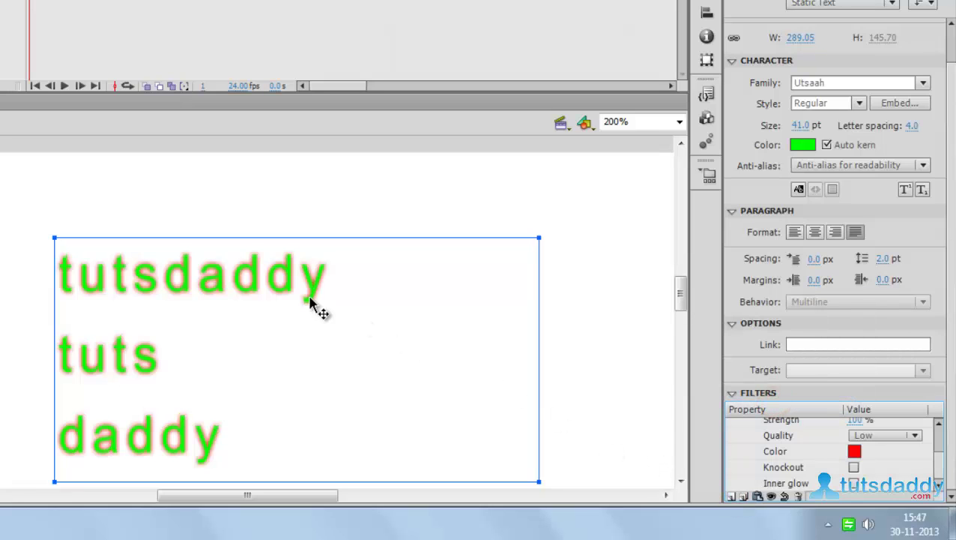
left_click_drag(941, 476, 937, 443)
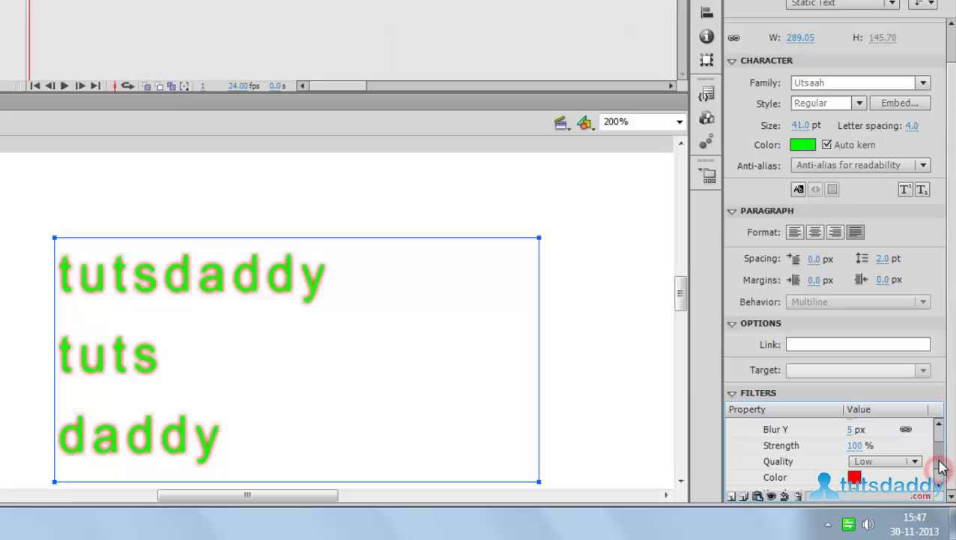
mouse_move(854, 430)
left_mouse_down()
mouse_move(886, 433)
mouse_move(870, 431)
left_mouse_up()
left_click(855, 477)
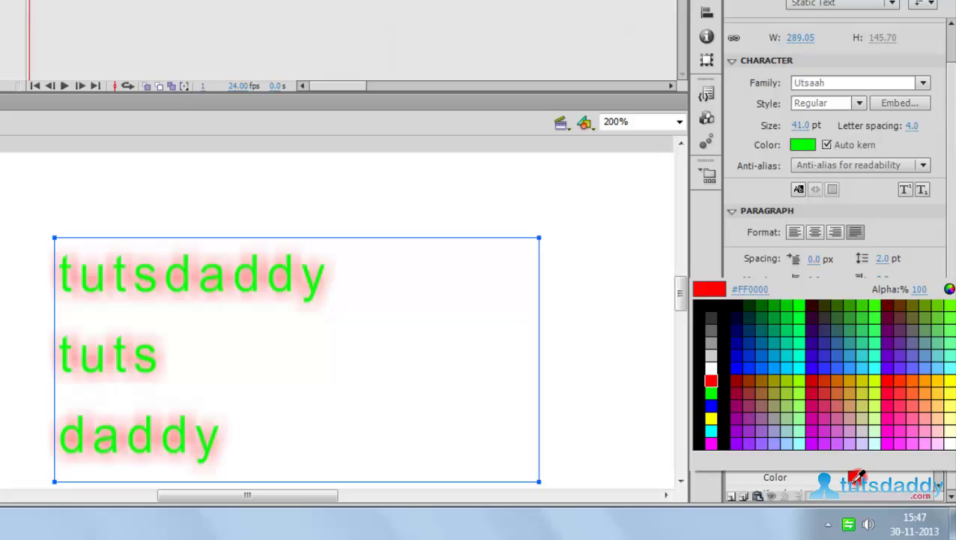
left_click(711, 406)
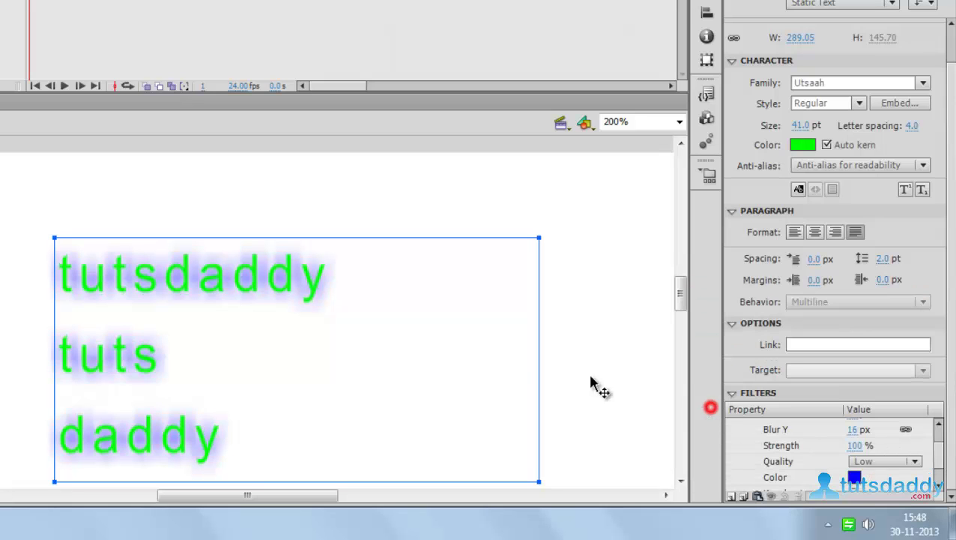
left_click_drag(939, 455, 939, 463)
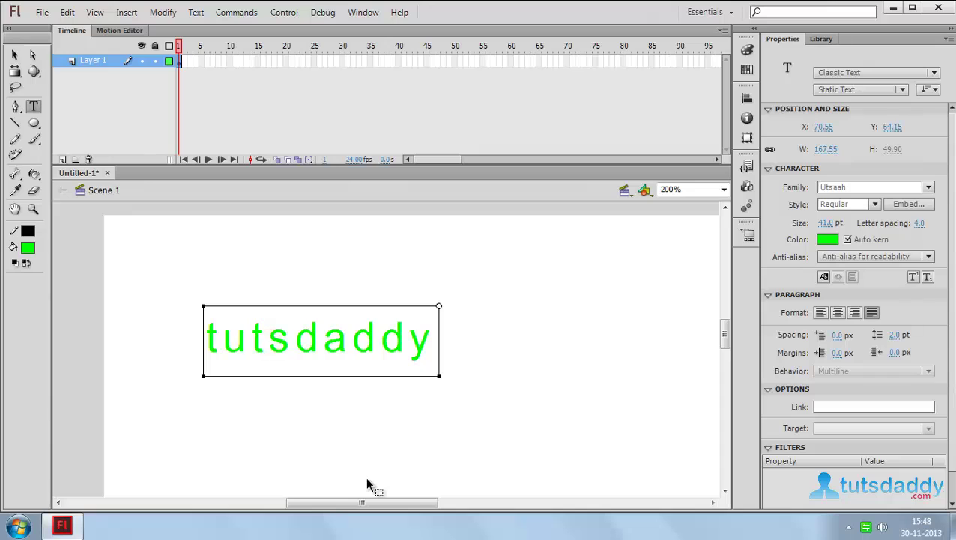
Recolour all the 'tutsdaddy' text blue
key("ctrl+a")
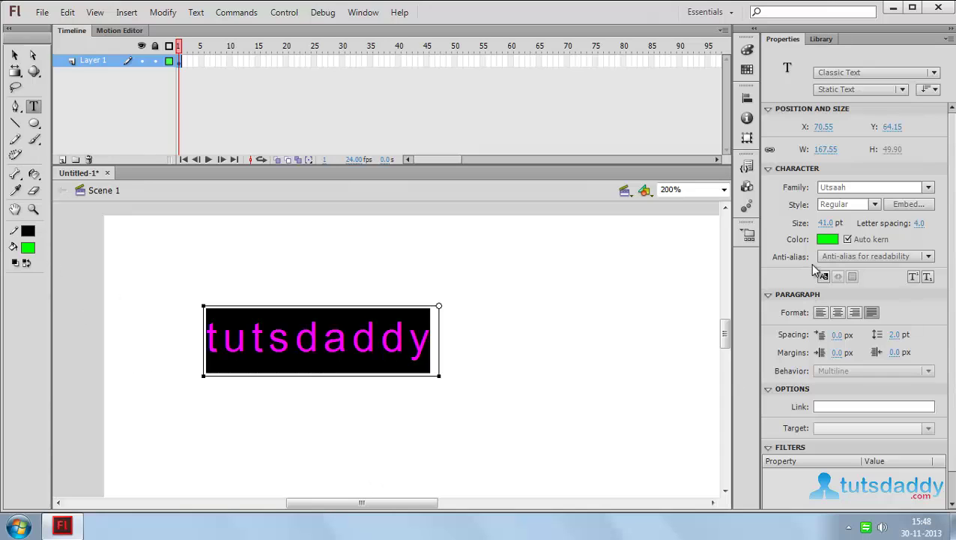
left_click(828, 240)
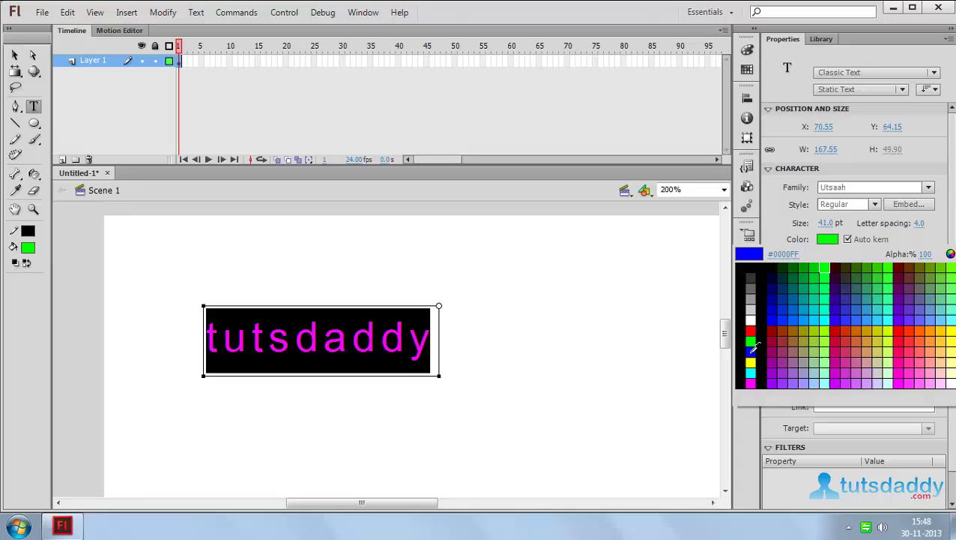
left_click(750, 352)
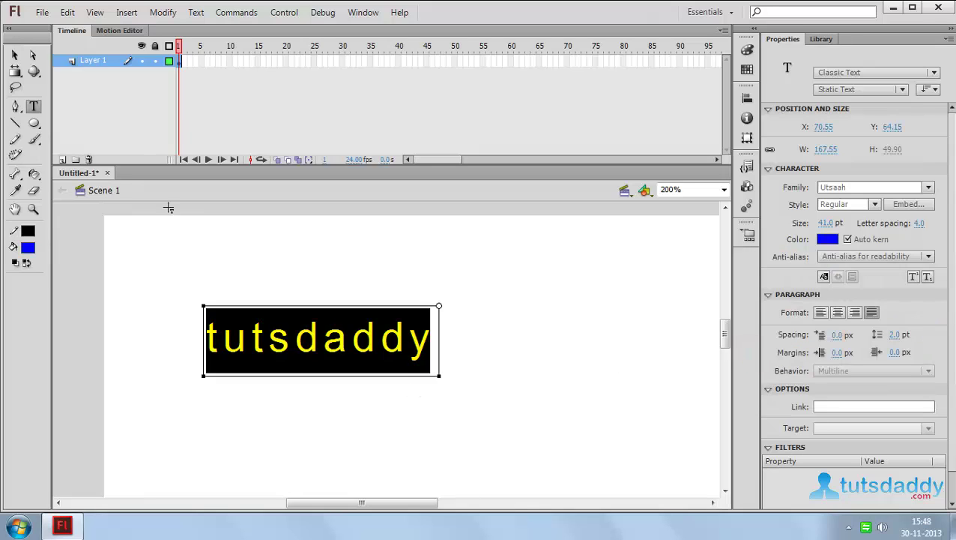
Set the toolbar fill colour to red and deselect the text box
left_click(27, 247)
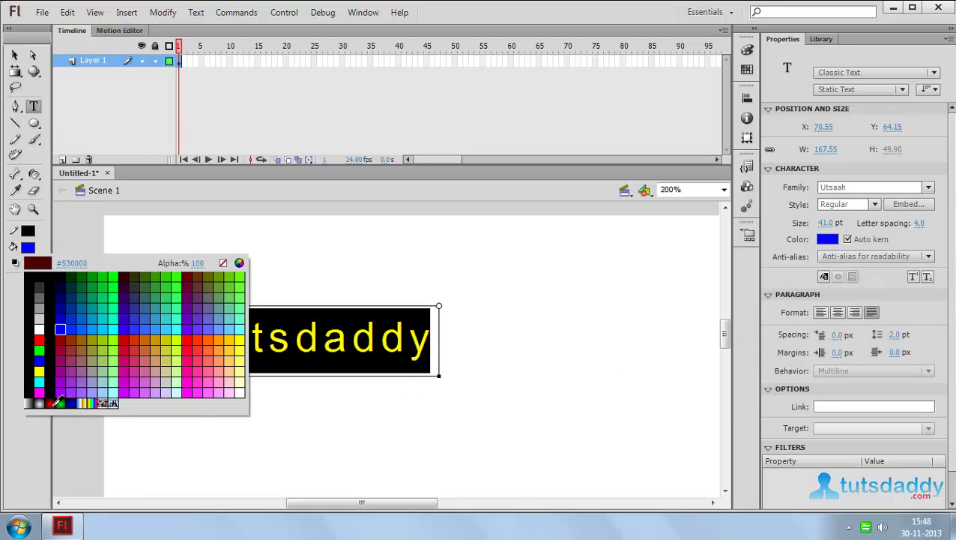
left_click(57, 402)
left_click(376, 393)
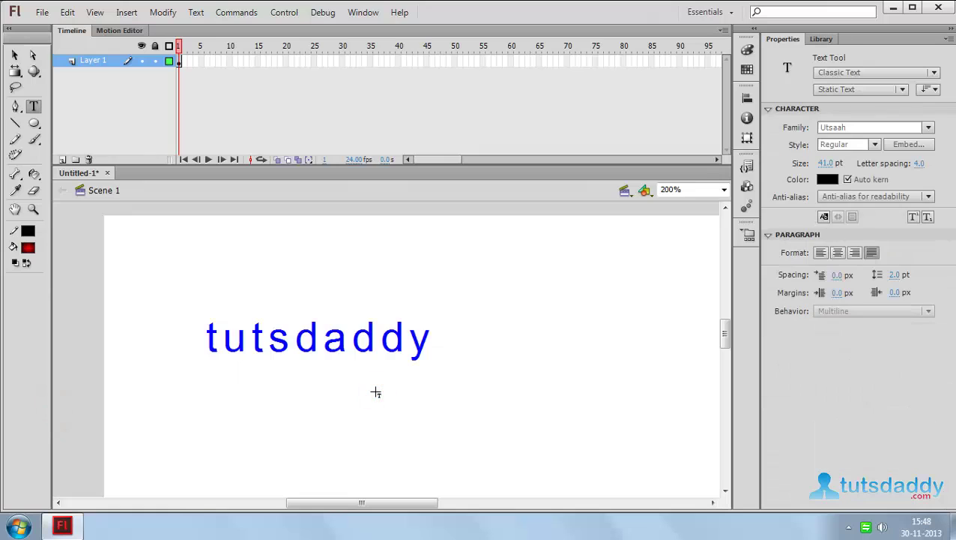
Break the text block apart into shapes and fill the letters with a red gradient
left_click(15, 54)
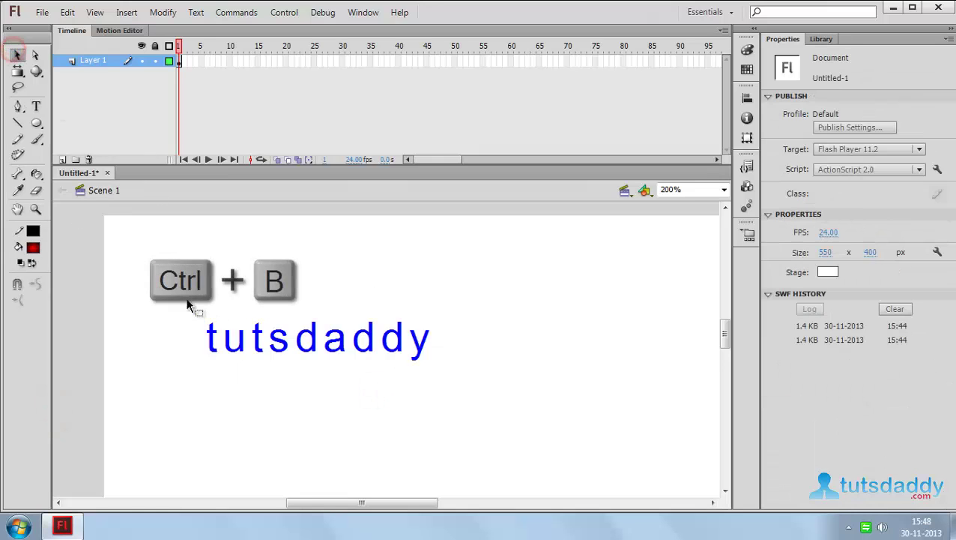
left_click_drag(188, 301, 534, 410)
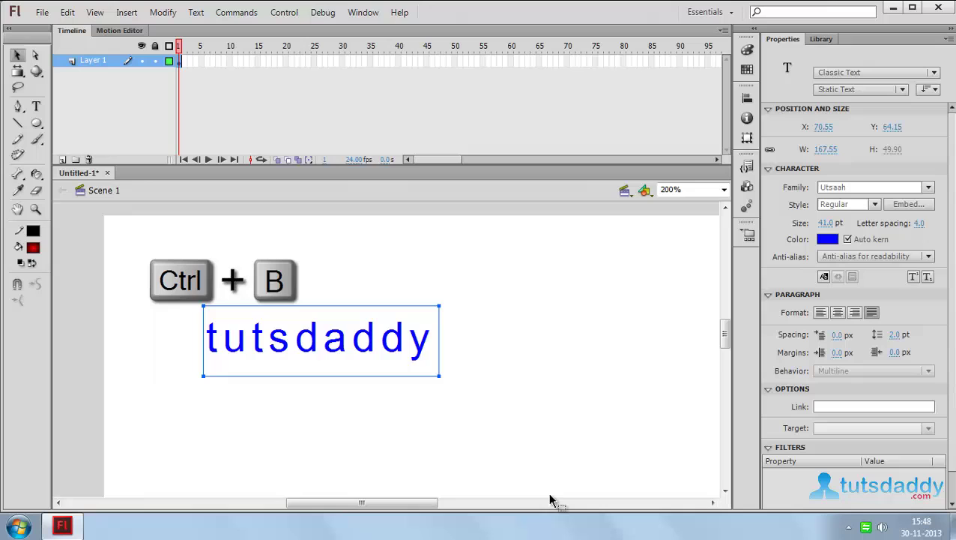
key("ctrl+b")
key("ctrl+b")
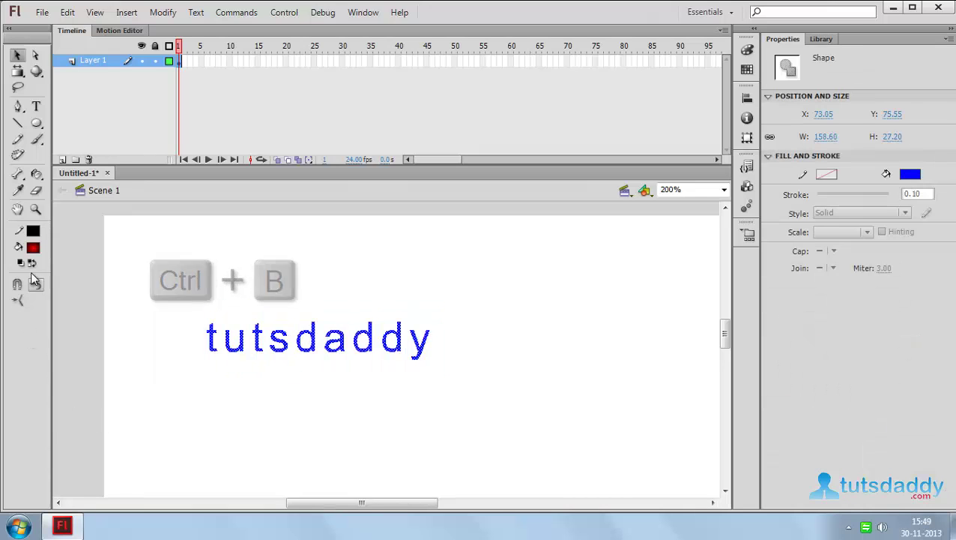
left_click(34, 243)
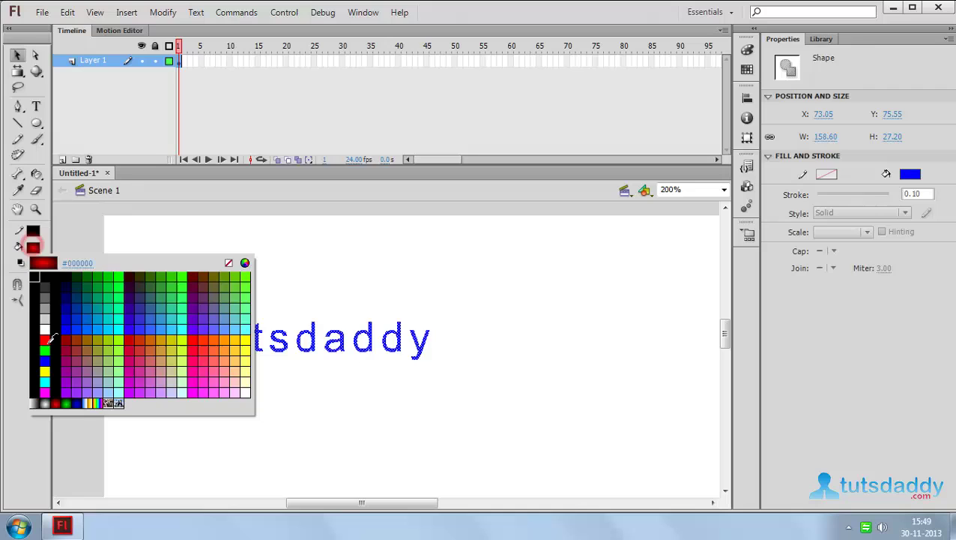
left_click(56, 405)
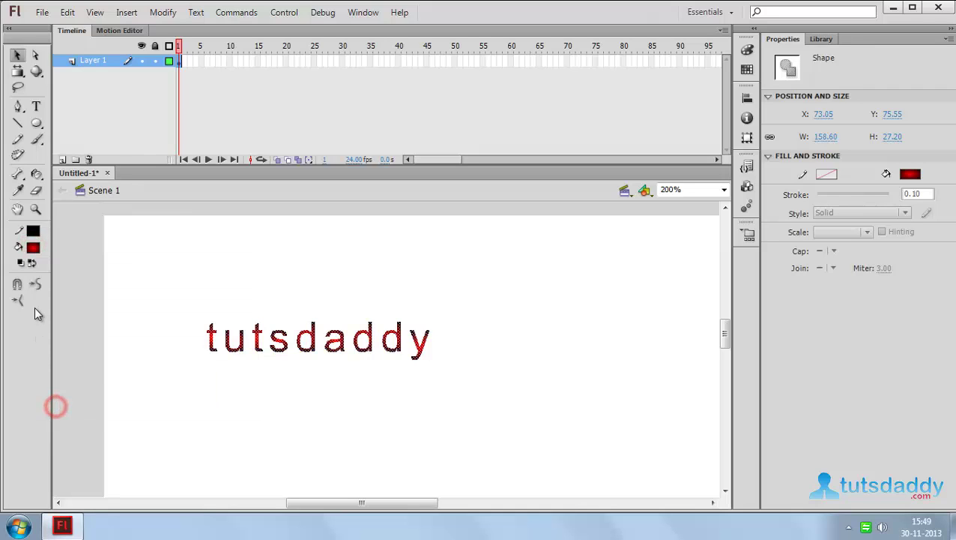
Fill the lower half of the letters with solid blue and zoom in to 800%
left_click(192, 367)
key("ctrl+a")
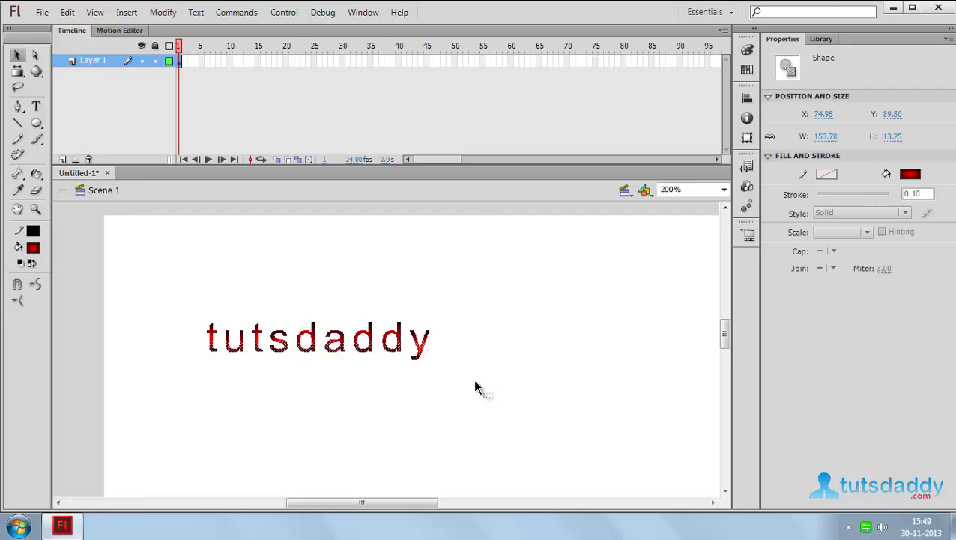
left_click(34, 249)
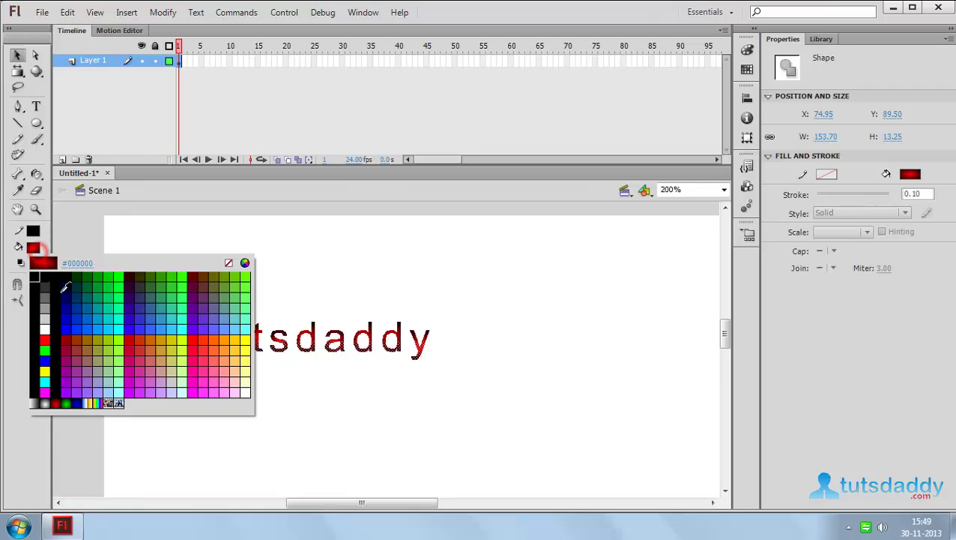
left_click(46, 362)
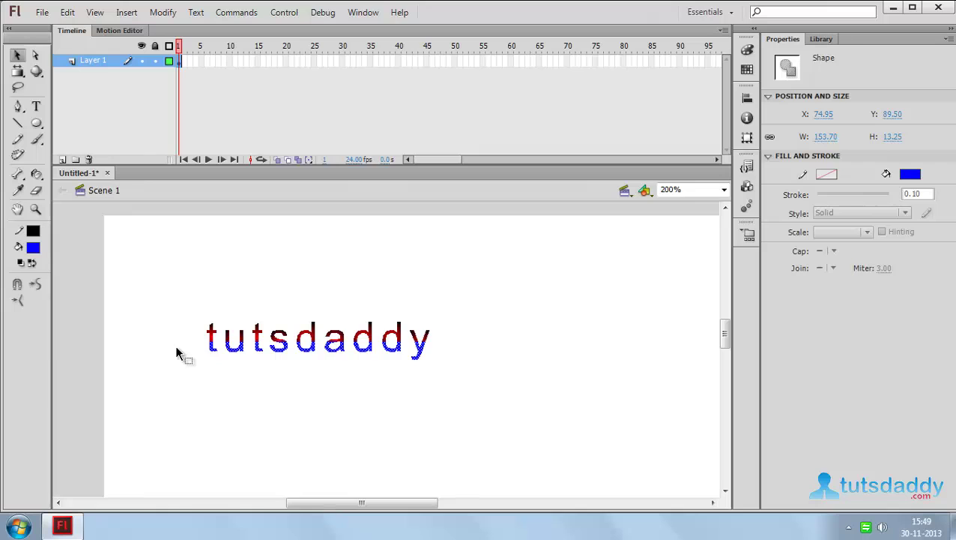
key("ctrl+equal")
key("ctrl+equal")
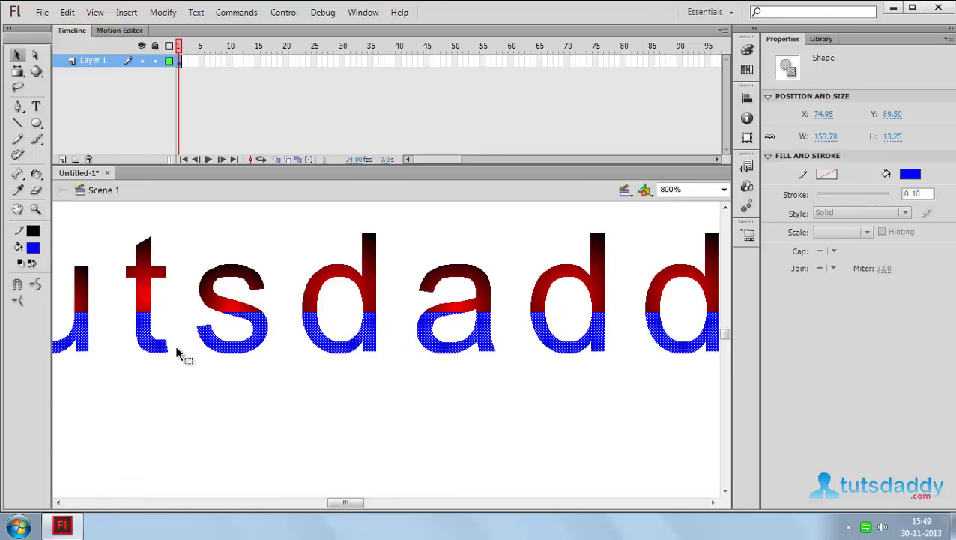
Swap the blue in the lower letter halves for the bitmap swatch and show its transform box at 50% zoom
left_click(33, 247)
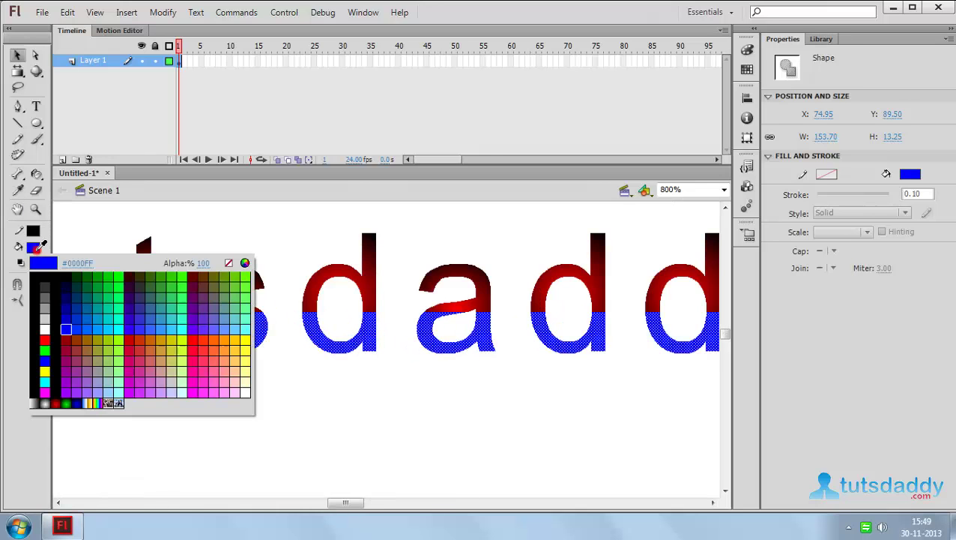
left_click(120, 404)
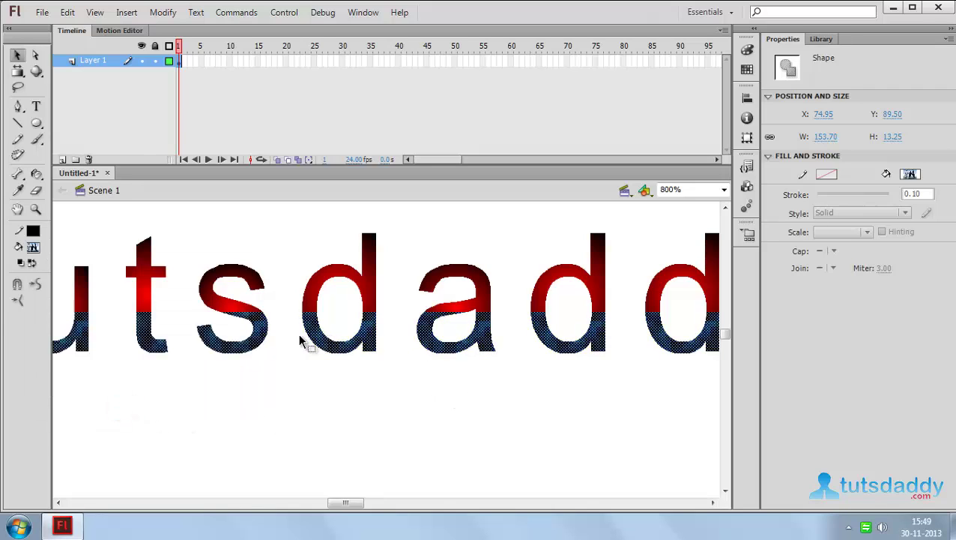
left_click(17, 71)
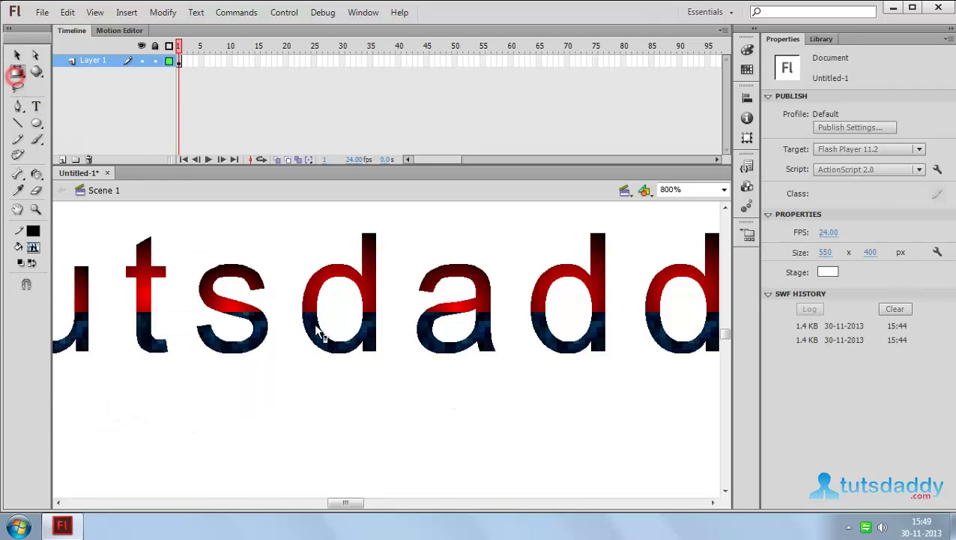
left_click(329, 351)
scroll(409, 408, "down", 3)
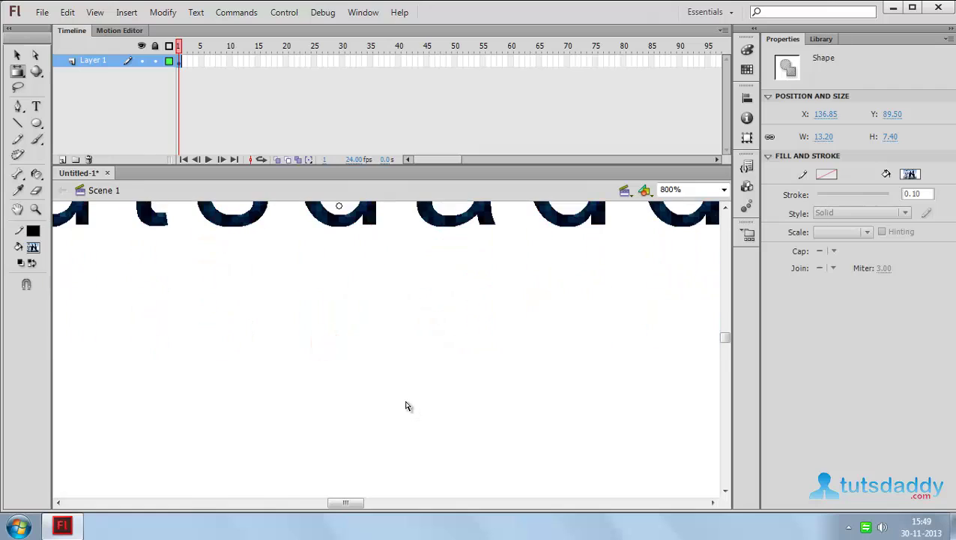
key("ctrl+minus")
key("ctrl+minus")
key("ctrl+minus")
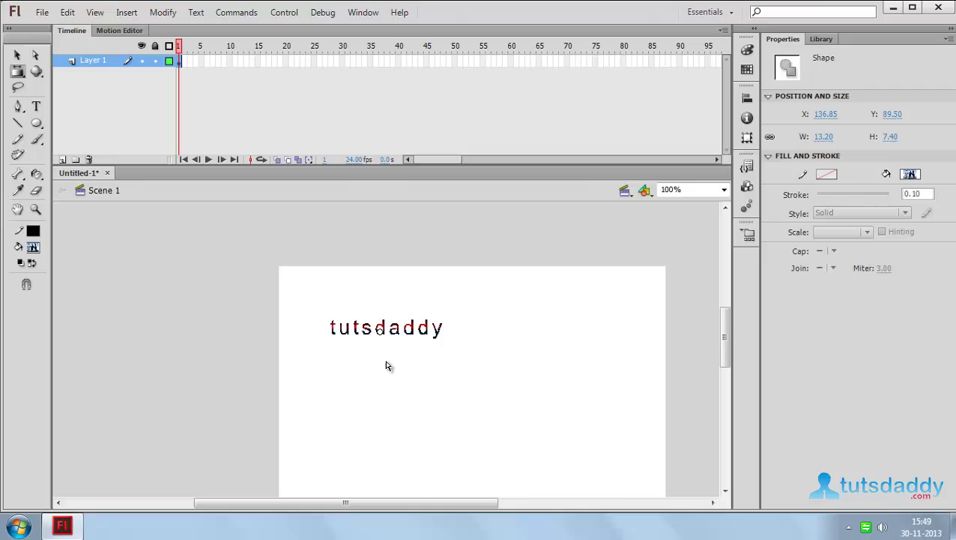
scroll(387, 366, "up", 2)
scroll(387, 366, "down", 4)
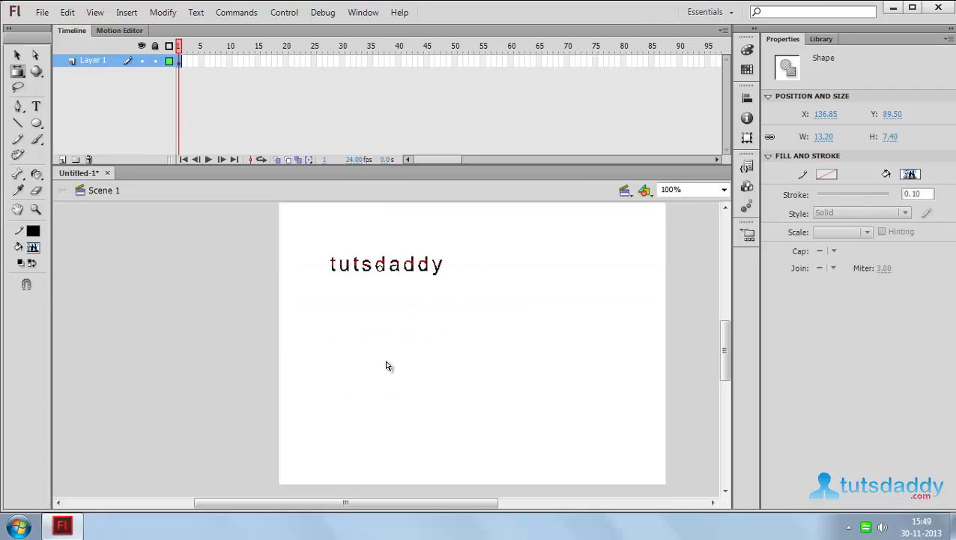
Drag the bitmap fill's side handle inward and its bottom handle up twice, re-checking at 800% zoom
key("ctrl+minus")
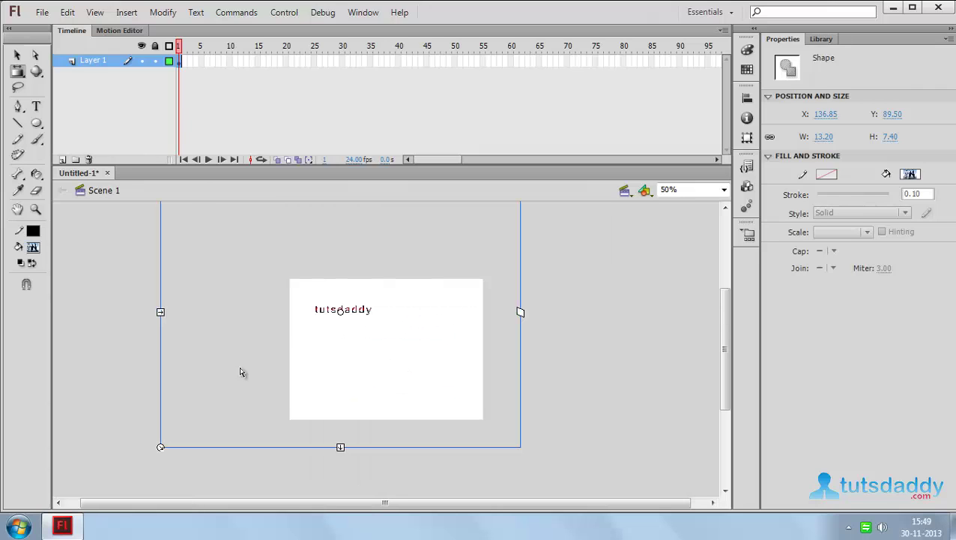
left_click_drag(161, 312, 318, 312)
left_click_drag(341, 447, 332, 314)
key("ctrl+equal")
key("ctrl+equal")
key("ctrl+equal")
key("ctrl+equal")
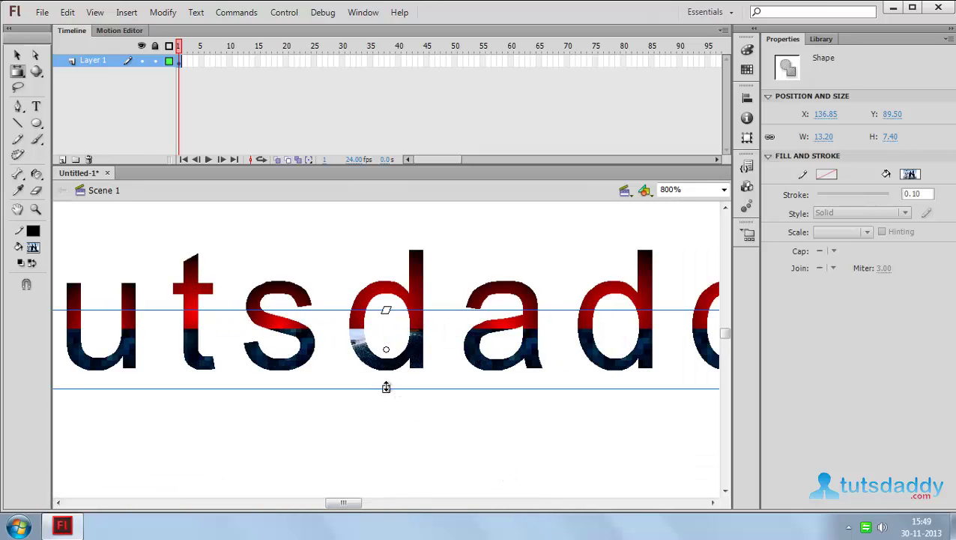
left_click_drag(386, 388, 388, 364)
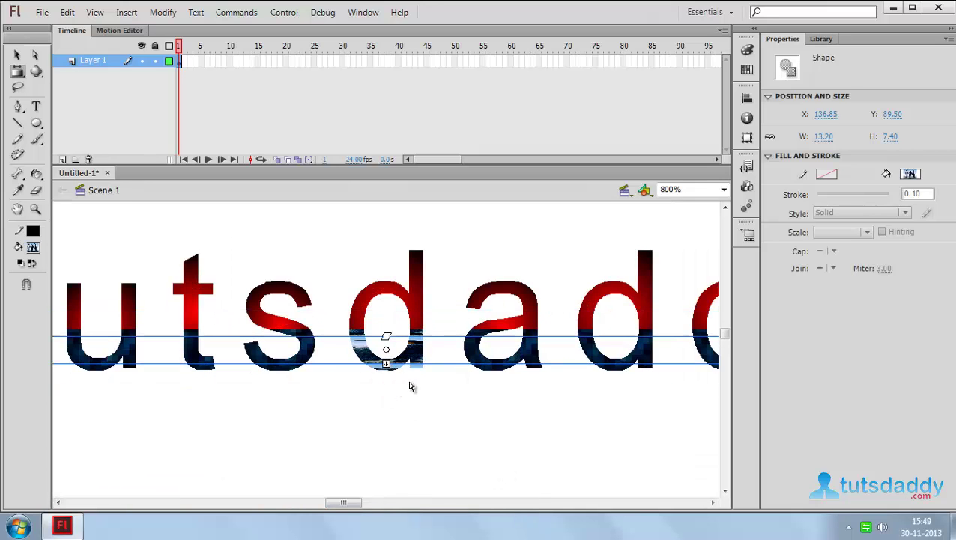
left_click(320, 264)
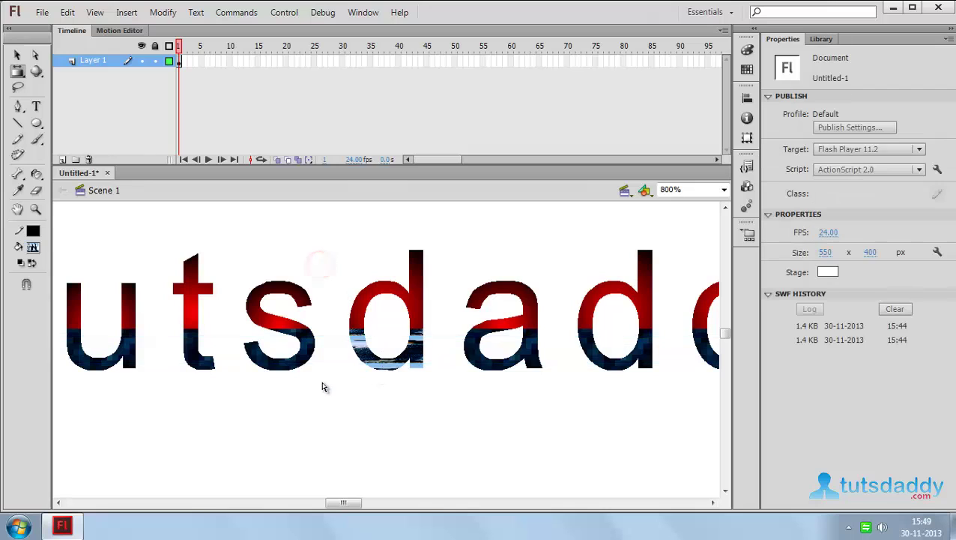